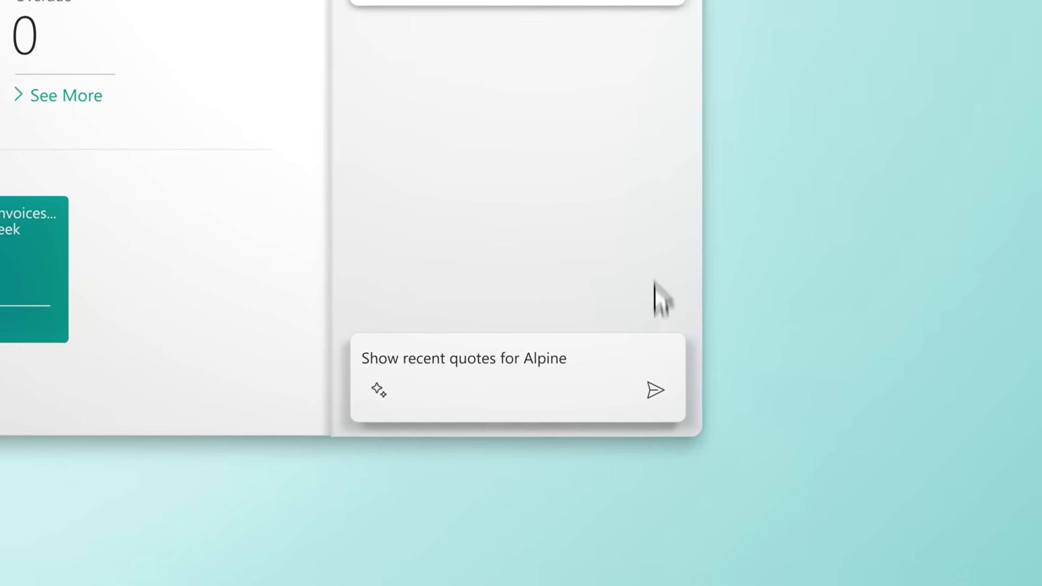
- Send Copilot the request 'Show recent quotes for Alpine'
left_click(656, 391)
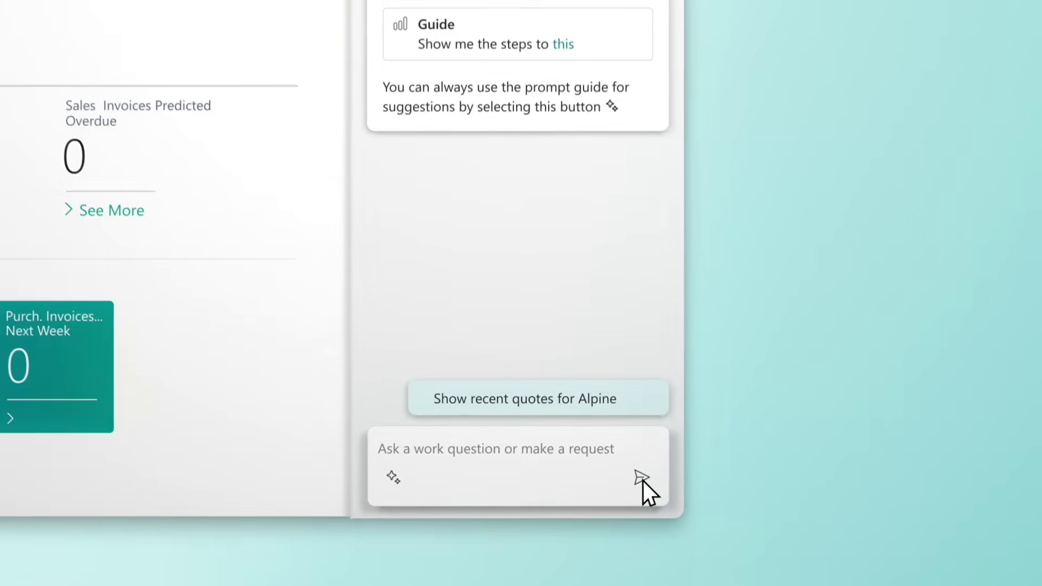